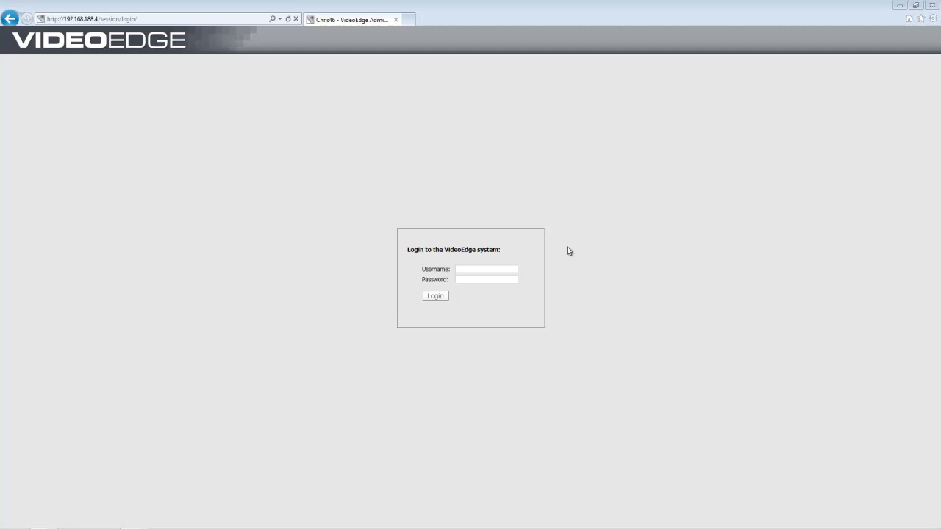
Log in to VideoEdge with the administrator username and password.
{"action": "left_click", "coordinate": [473, 268]}
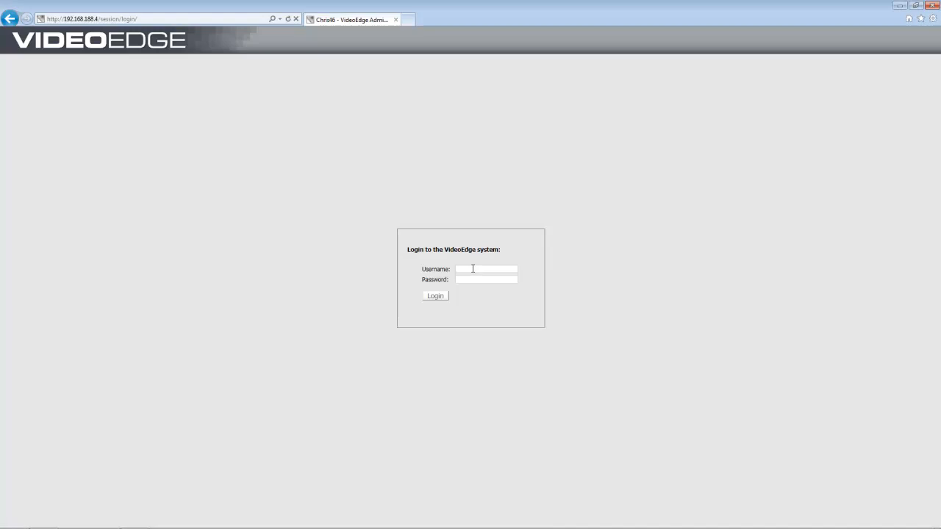
{"action": "key", "text": "Tab"}
{"action": "key", "text": "Return"}
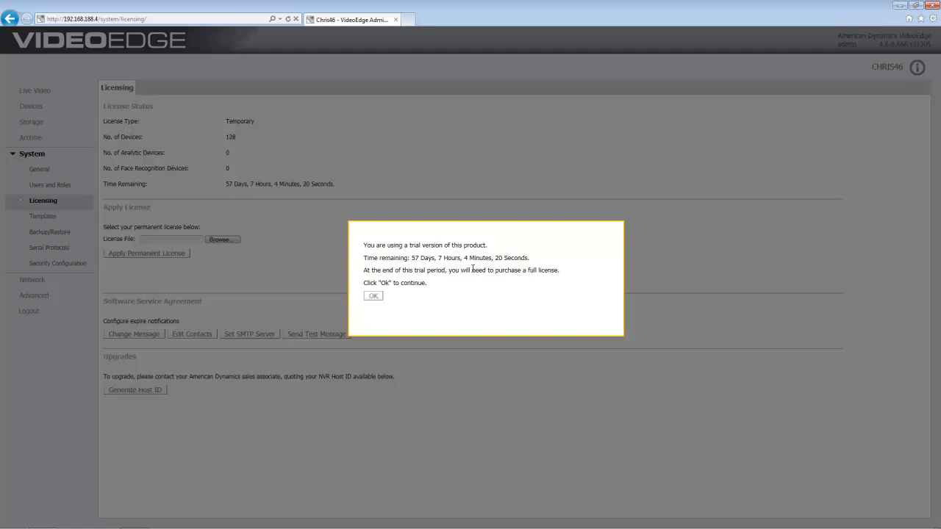
Close the trial-version notice and generate the NVR Host ID file under Upgrades.
{"action": "left_click", "coordinate": [373, 295]}
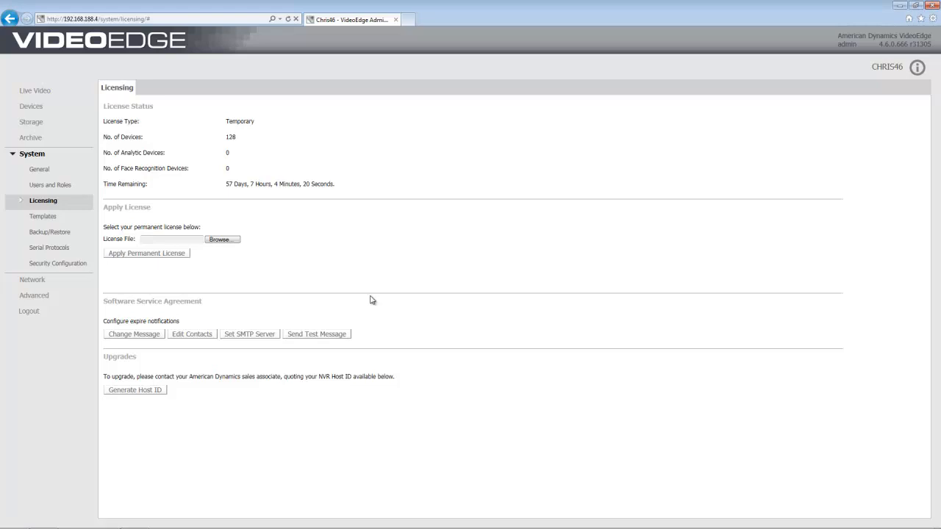
{"action": "left_click", "coordinate": [125, 391]}
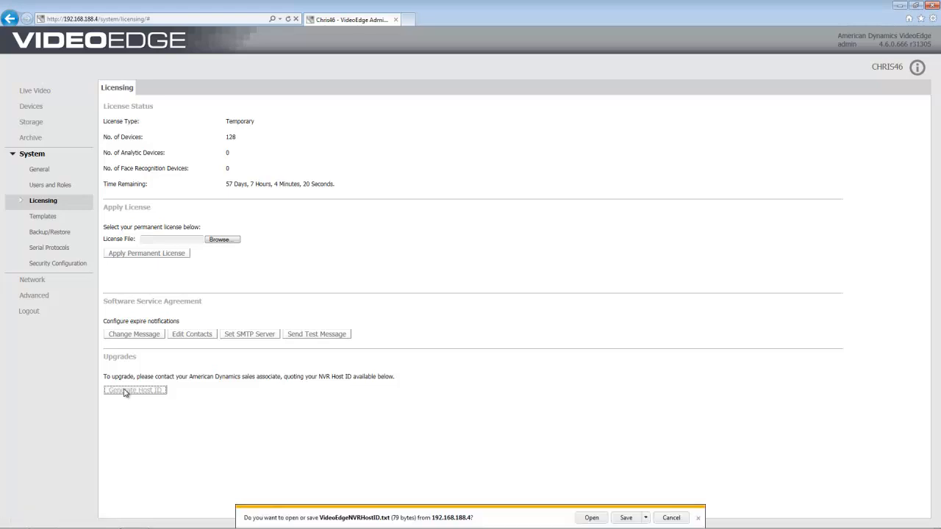
Save VideoEdgeNVRHostID.txt from the browser's download bar.
{"action": "left_click", "coordinate": [626, 518]}
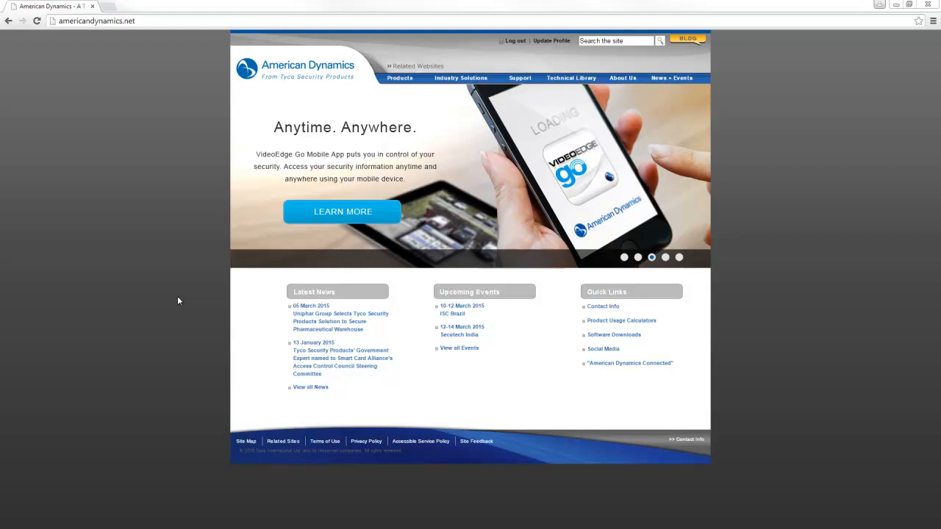
Go to Support > Register a Product and choose the VideoEdge Software registration link.
{"action": "mouse_move", "coordinate": [527, 86]}
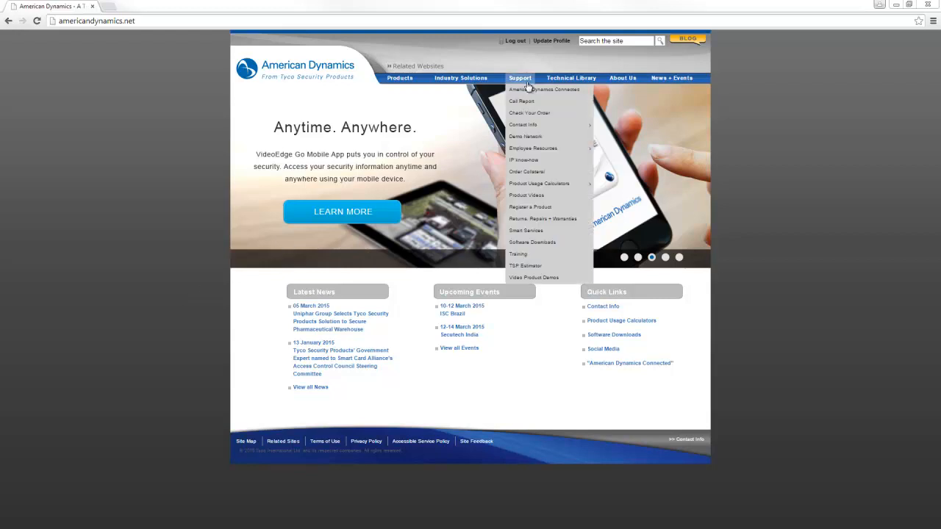
{"action": "left_click", "coordinate": [526, 208]}
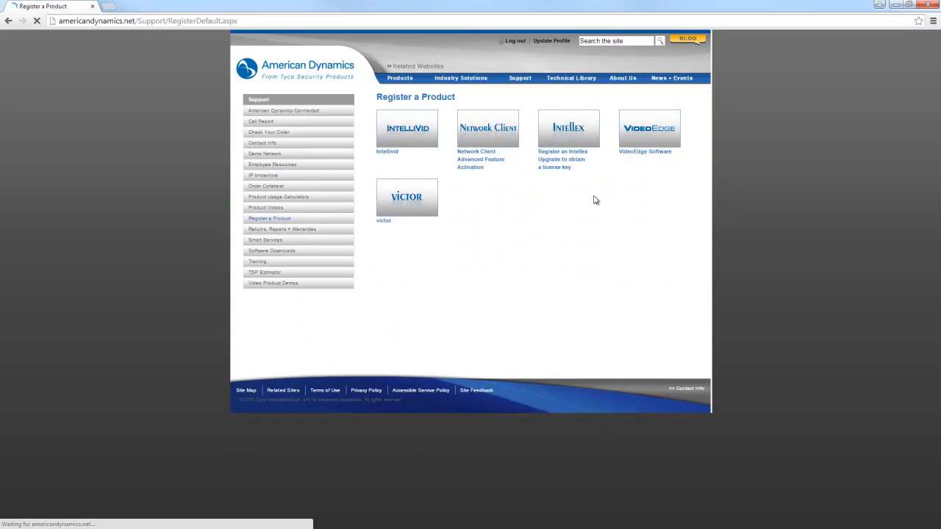
{"action": "left_click", "coordinate": [640, 158]}
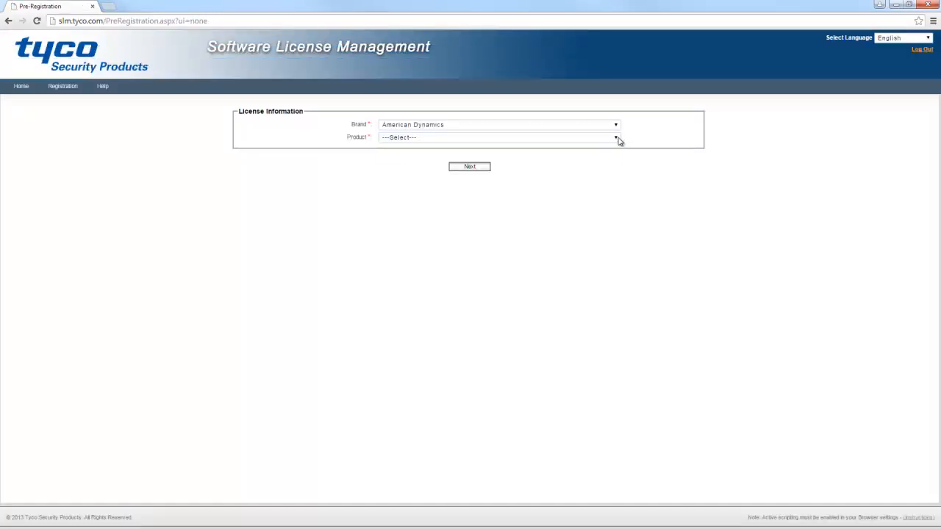
Choose VideoEdge as the product, continue, and give consent to personal data processing.
{"action": "left_click", "coordinate": [616, 138]}
{"action": "left_click", "coordinate": [401, 160]}
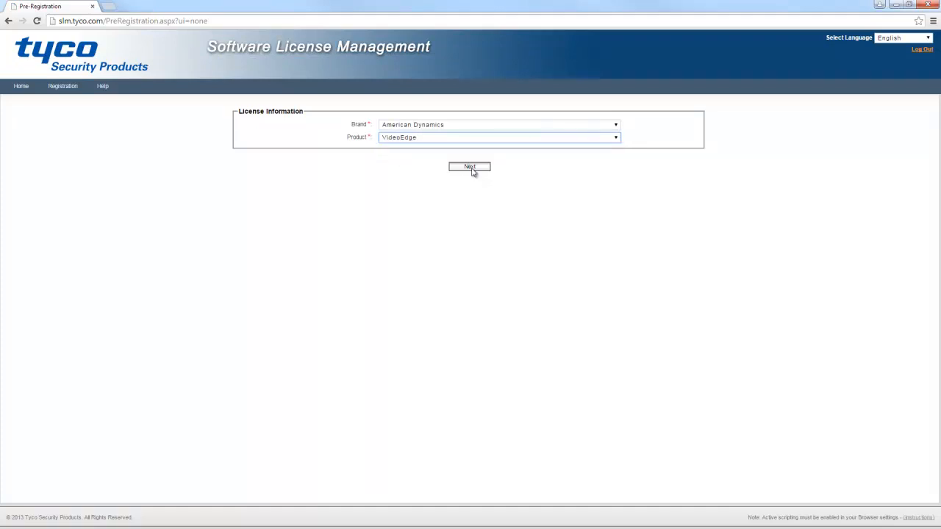
{"action": "left_click", "coordinate": [470, 167]}
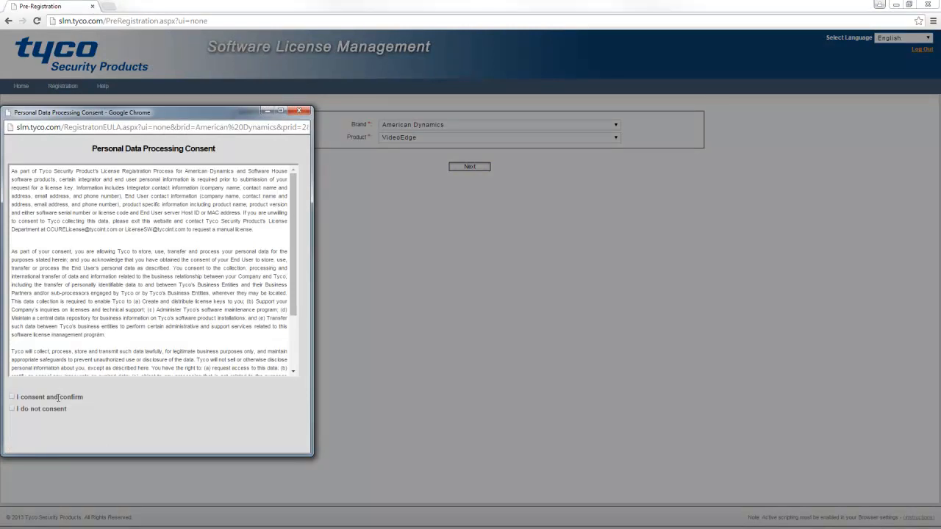
{"action": "left_click", "coordinate": [11, 397]}
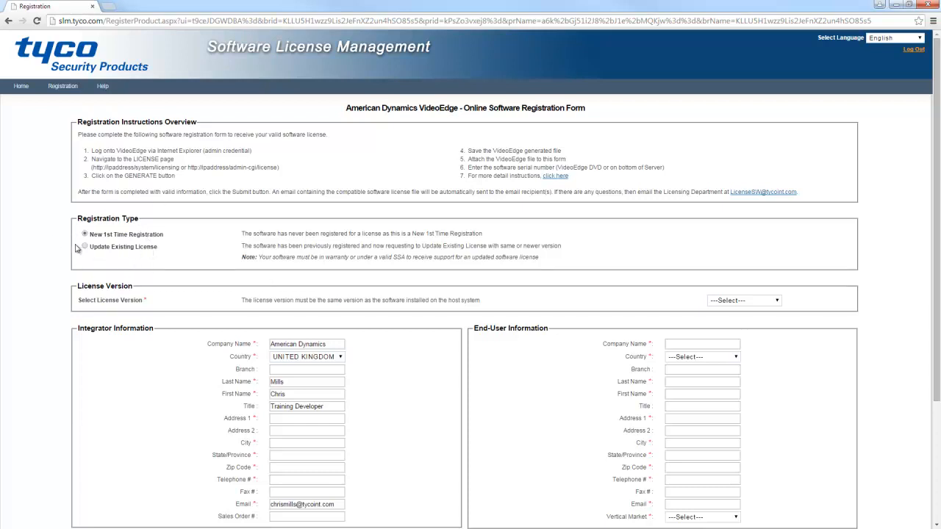
Set the License Version to V4.6.
{"action": "left_click", "coordinate": [779, 303]}
{"action": "left_click", "coordinate": [728, 317]}
{"action": "scroll", "coordinate": [467, 243], "scroll_direction": "down", "scroll_amount": 2}
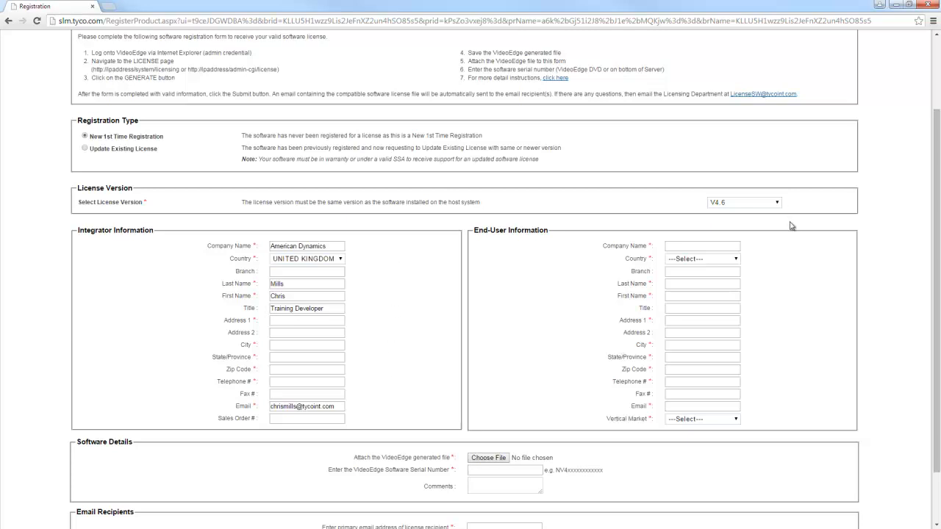
Attach VideoEdgeNVRHostID.txt as the generated host ID file.
{"action": "scroll", "coordinate": [431, 247], "scroll_direction": "down", "scroll_amount": 2}
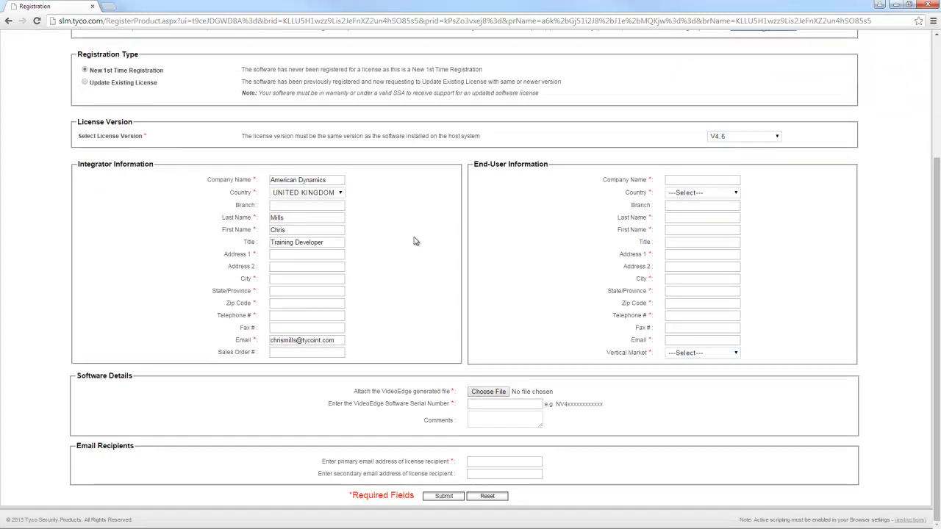
{"action": "left_click", "coordinate": [496, 397]}
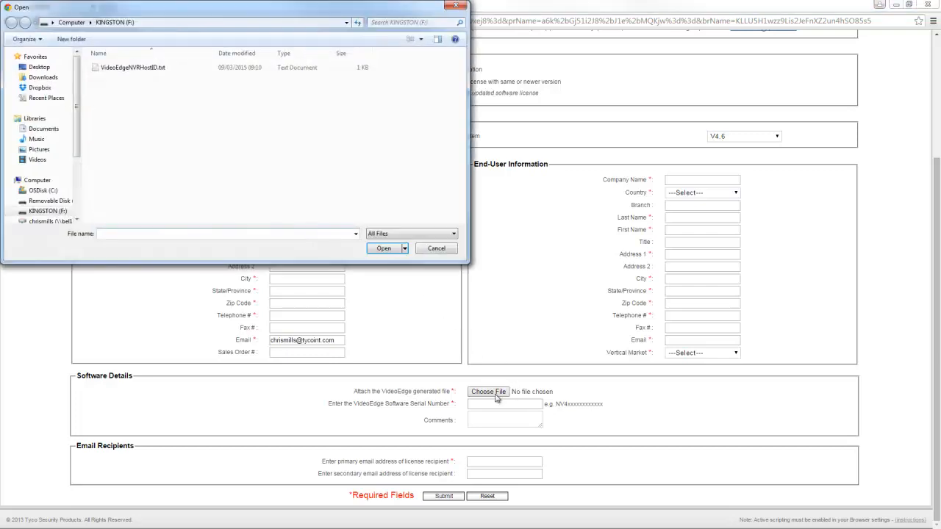
{"action": "left_click", "coordinate": [121, 70]}
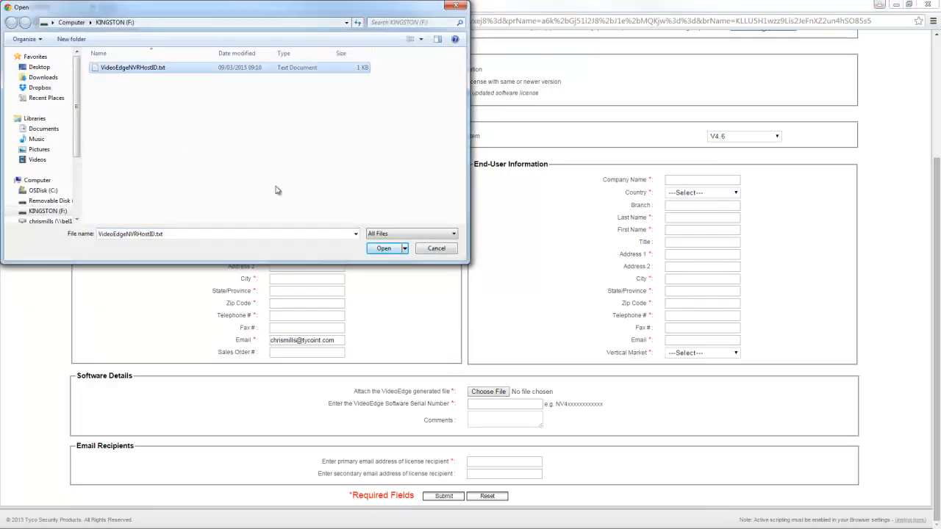
{"action": "left_click", "coordinate": [380, 249]}
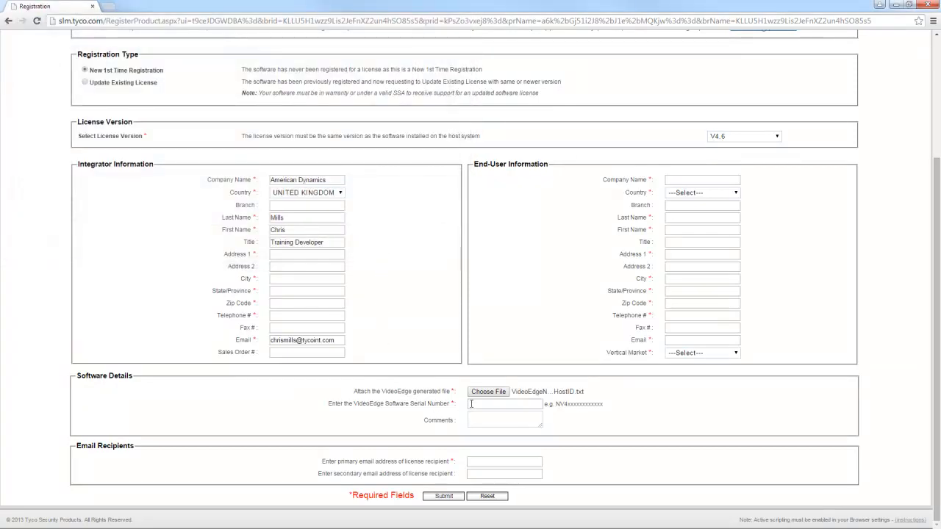
Enter the VideoEdge software serial number in the Serial Number field.
{"action": "left_click", "coordinate": [474, 403]}
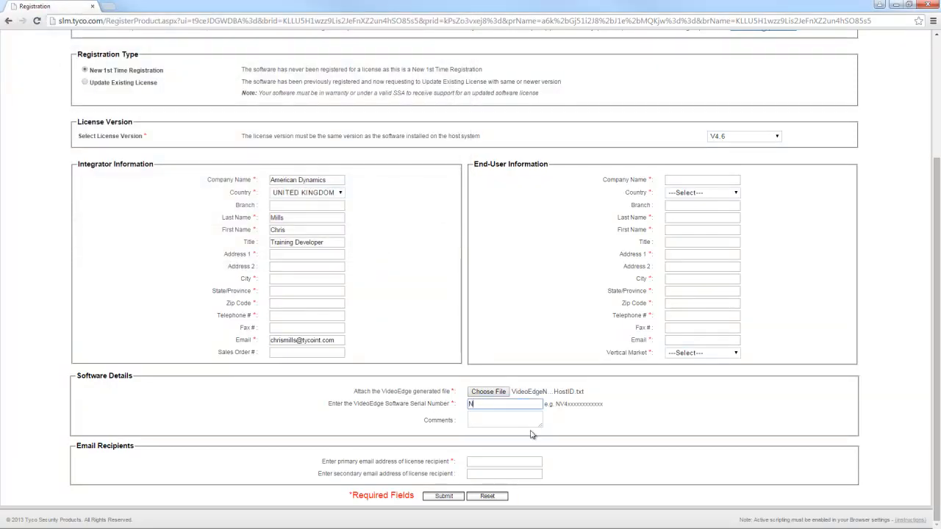
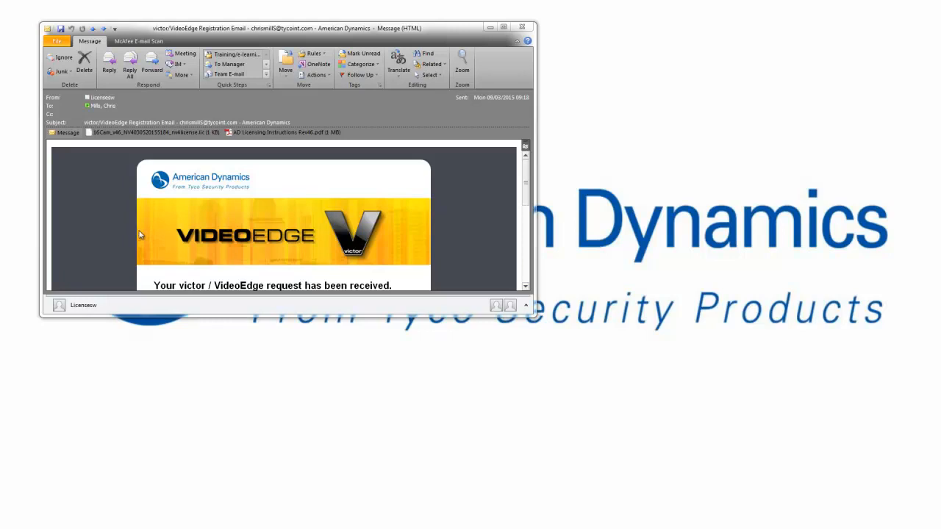
Save the .lic licence attachment to KINGSTON (F:) and open AD Licensing Instructions Rev46.pdf.
{"action": "scroll", "coordinate": [483, 179], "scroll_direction": "down", "scroll_amount": 10}
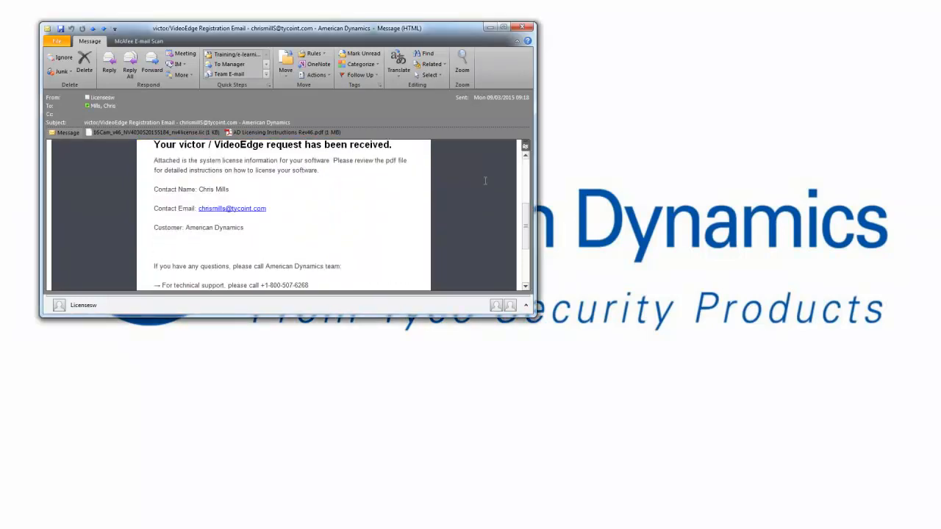
{"action": "scroll", "coordinate": [481, 179], "scroll_direction": "up", "scroll_amount": 10}
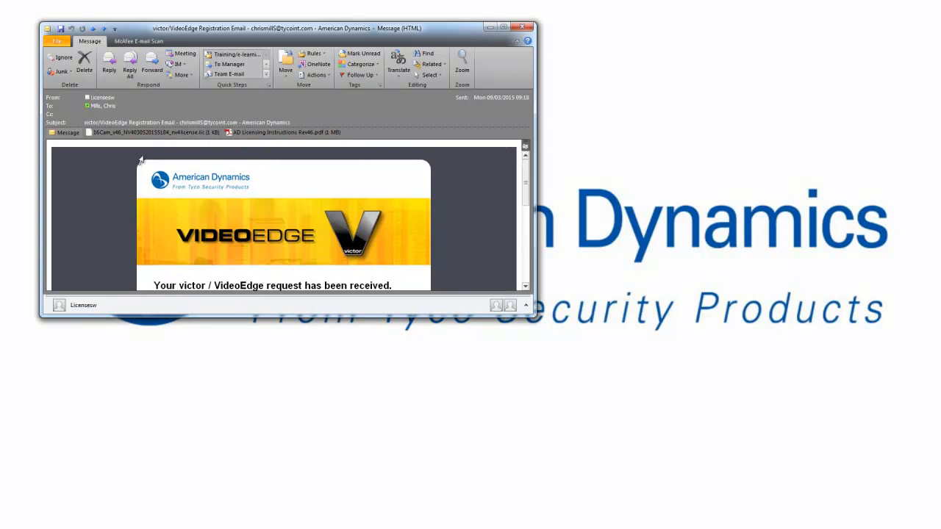
{"action": "right_click", "coordinate": [123, 133]}
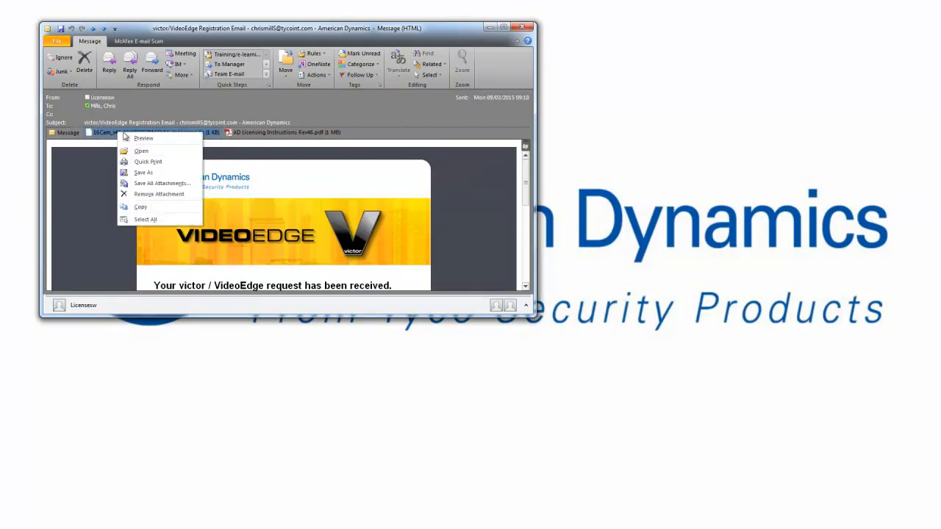
{"action": "left_click", "coordinate": [139, 172]}
{"action": "left_click", "coordinate": [289, 249]}
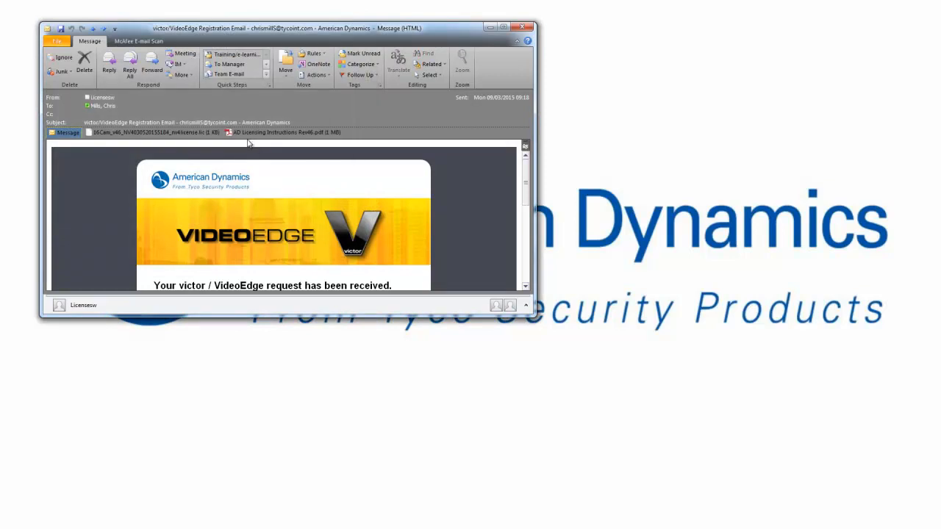
{"action": "double_click", "coordinate": [250, 133]}
Scroll through the AD licensing instructions PDF.
{"action": "scroll", "coordinate": [688, 250], "scroll_direction": "down", "scroll_amount": 3}
{"action": "scroll", "coordinate": [688, 250], "scroll_direction": "down", "scroll_amount": 20}
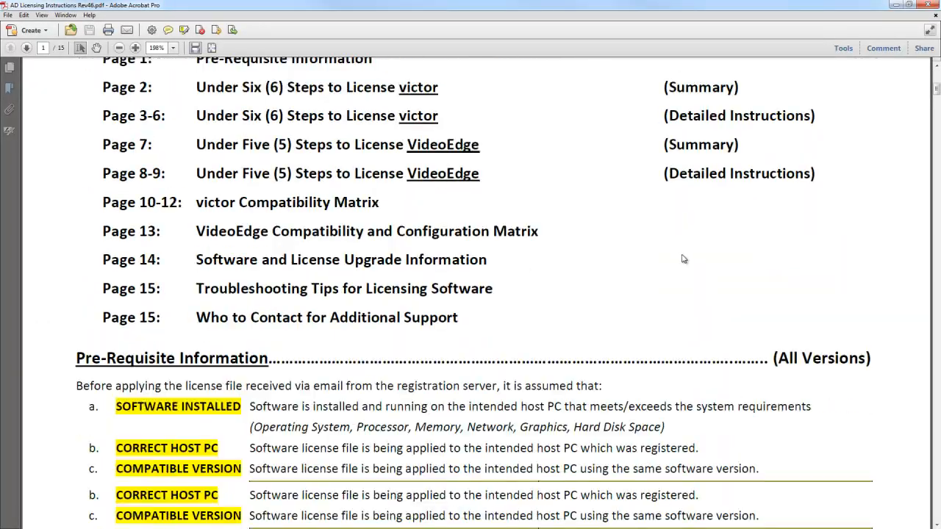
{"action": "scroll", "coordinate": [680, 258], "scroll_direction": "down", "scroll_amount": 9}
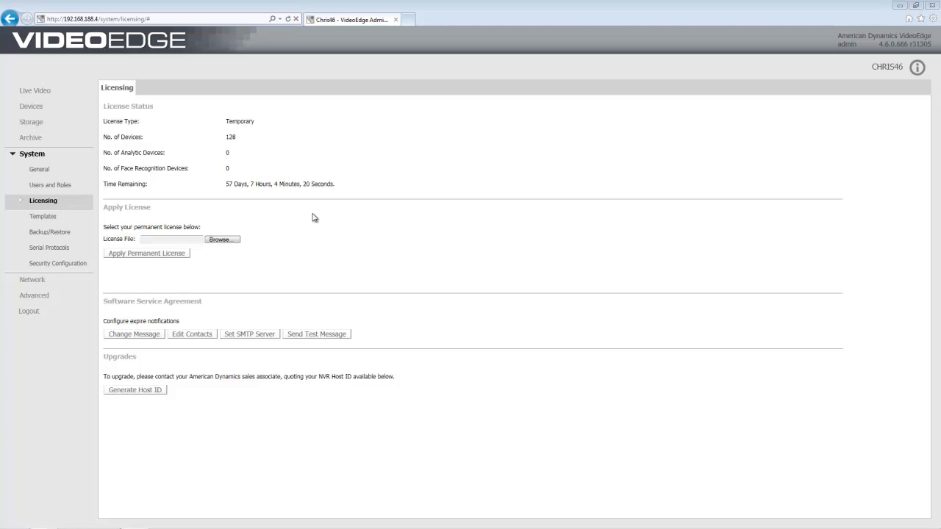
Browse to the 16Cam_v46 .lic file on drive E: and apply it as the permanent license.
{"action": "left_click", "coordinate": [225, 239]}
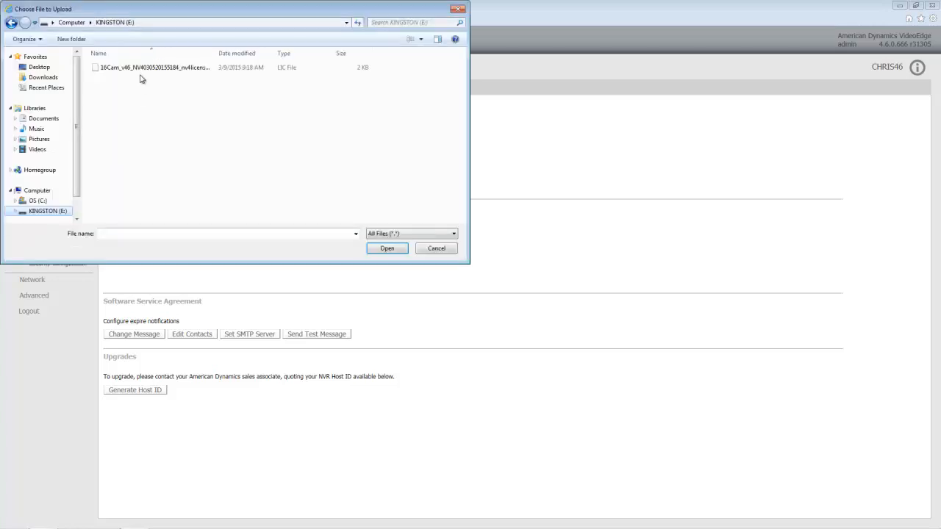
{"action": "left_click", "coordinate": [142, 68]}
{"action": "left_click", "coordinate": [386, 248]}
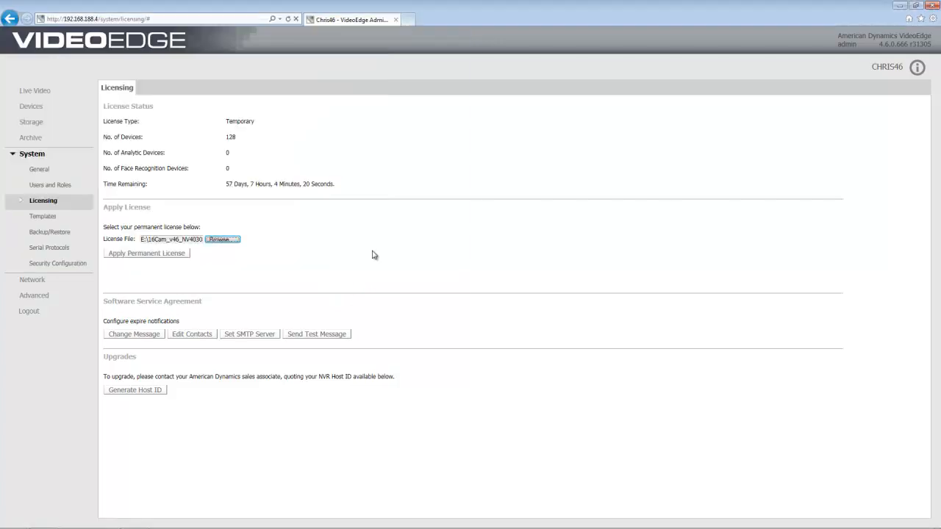
{"action": "left_click", "coordinate": [145, 254]}
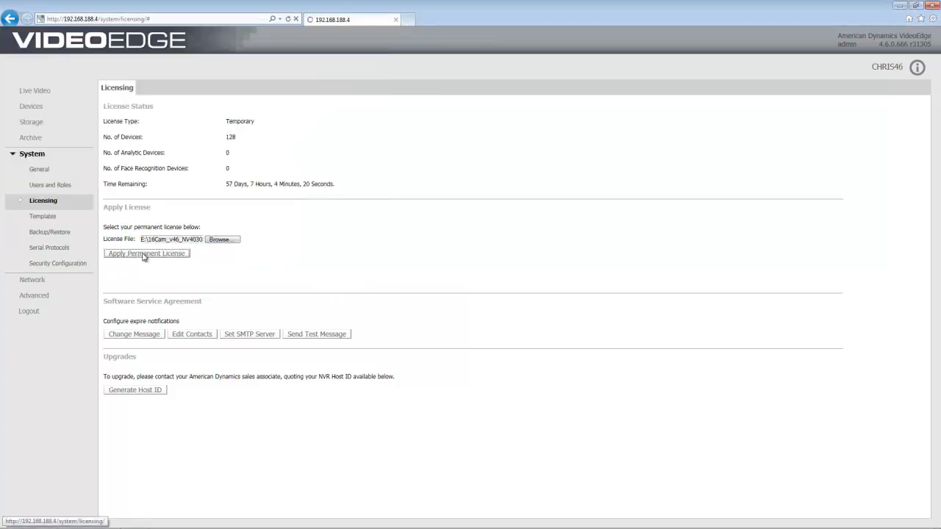